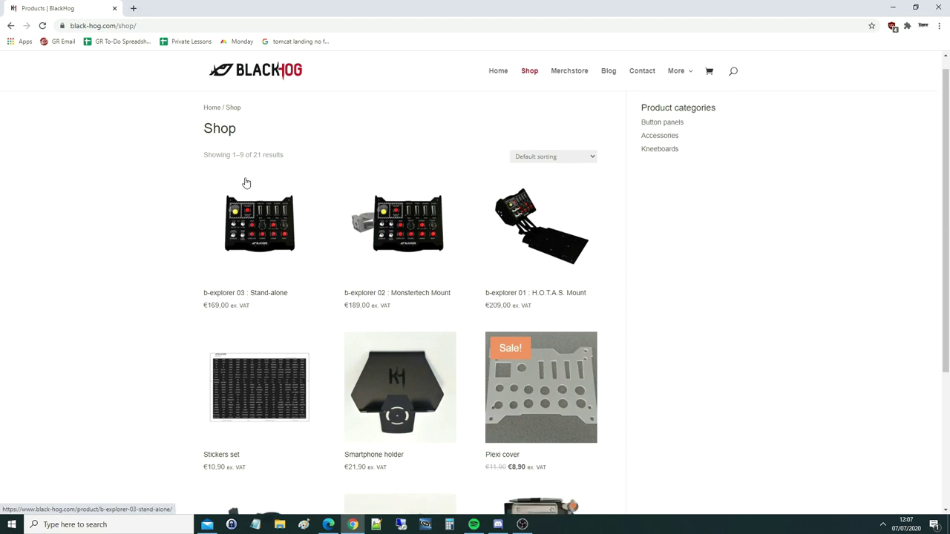
scroll(245, 201, "down", 2)
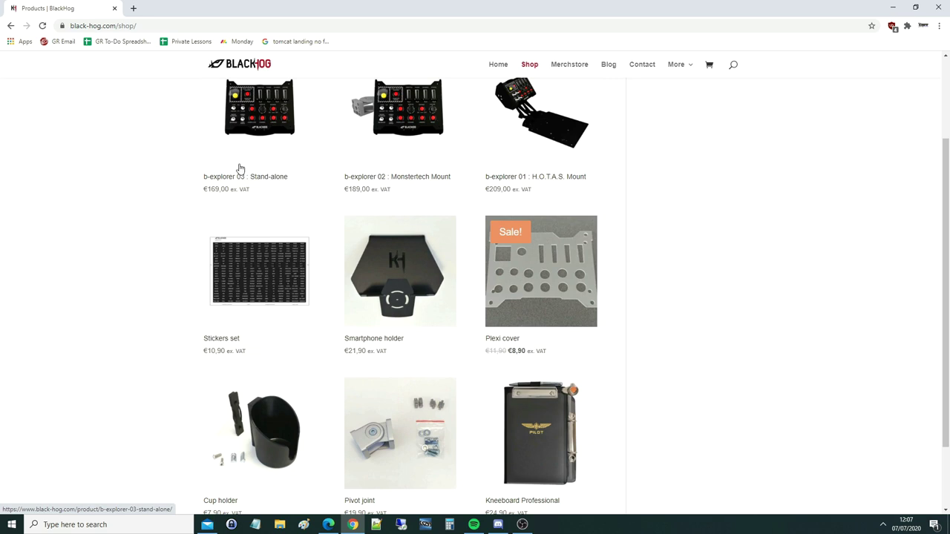
scroll(240, 169, "down", 2)
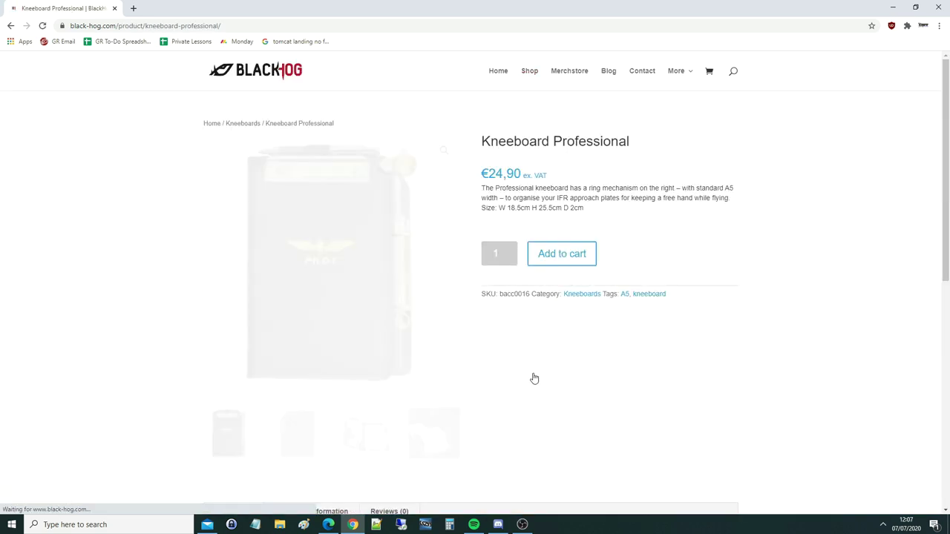
left_click(366, 444)
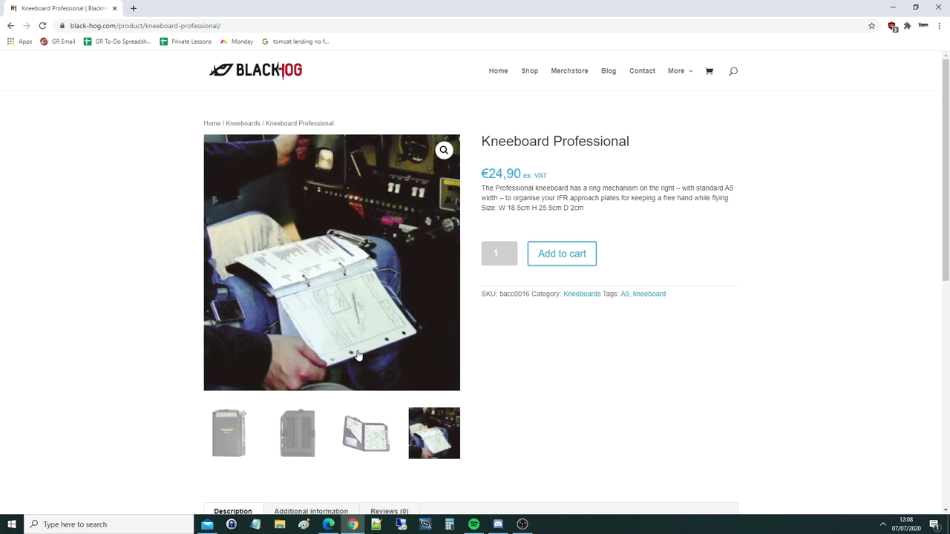
left_click(238, 438)
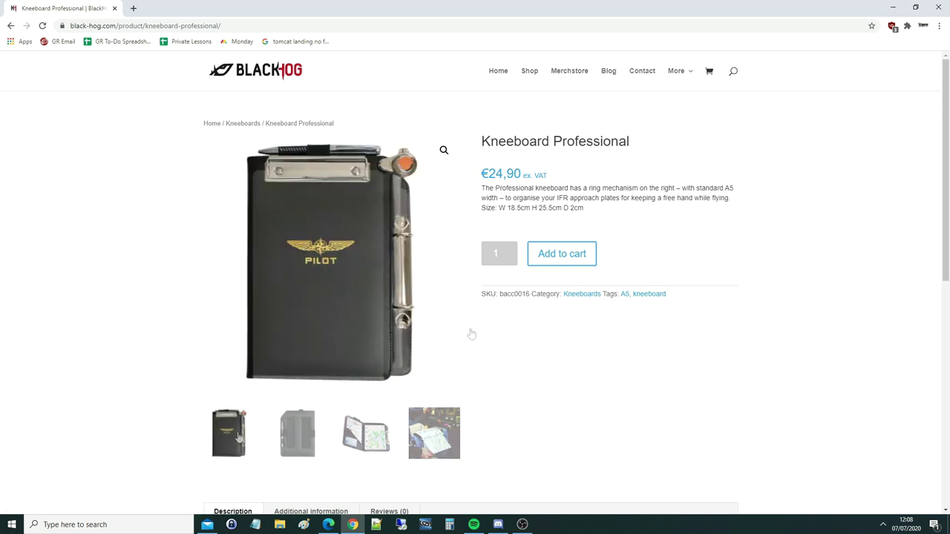
triple_click(604, 191)
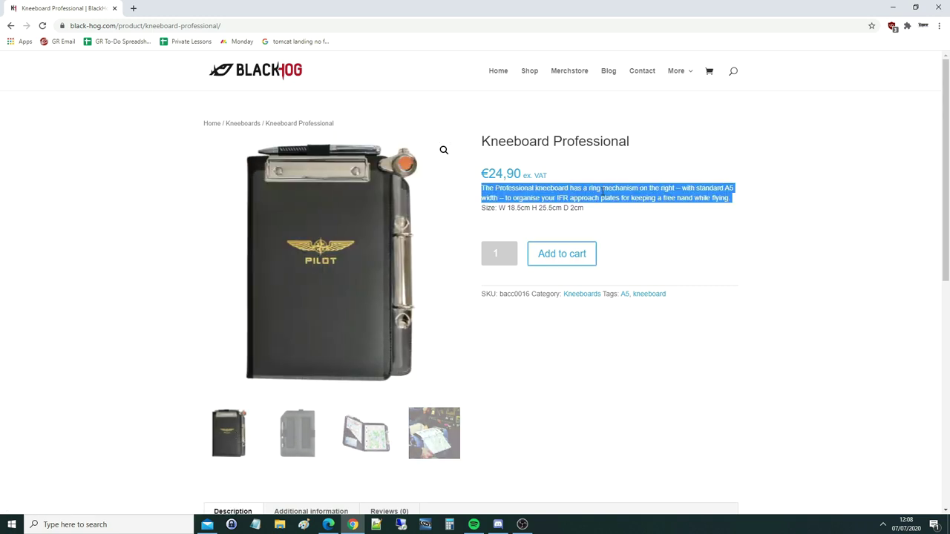
left_click(498, 173)
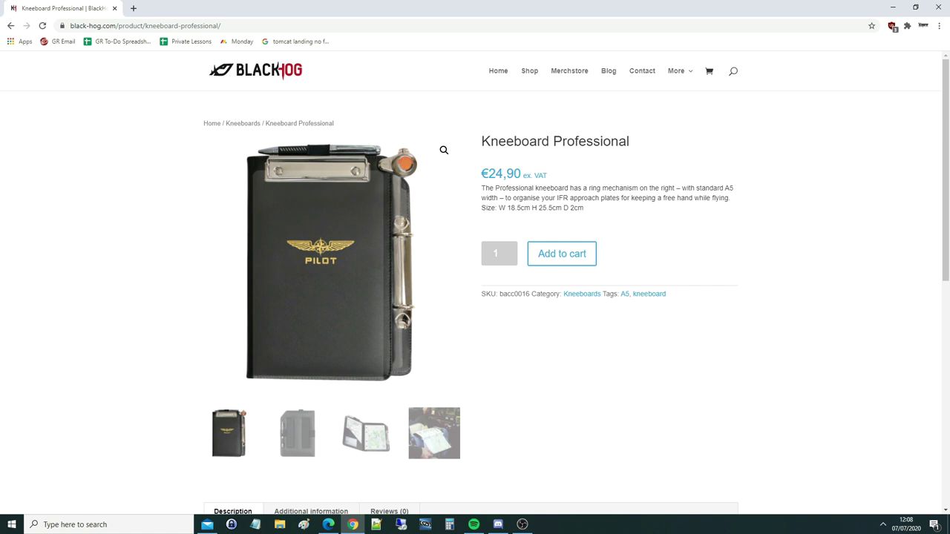
left_click(11, 25)
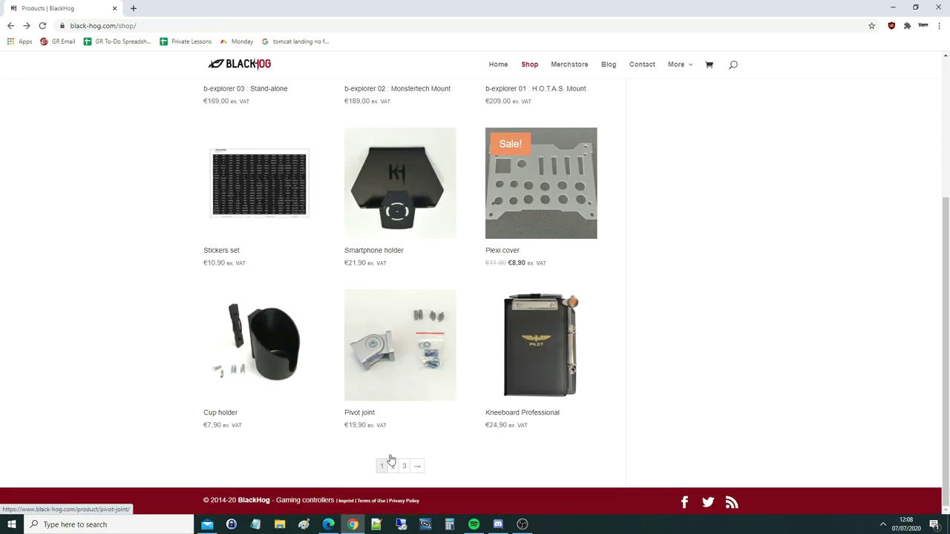
Open the €12,90 Kneeboard Rookie from page 2, view its back and cockpit photos, then return.
left_click(394, 467)
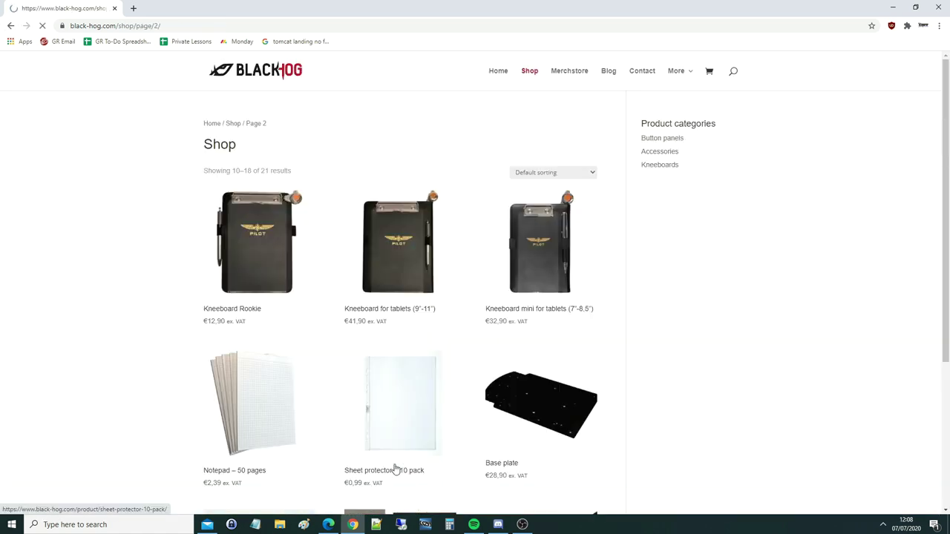
left_click(243, 298)
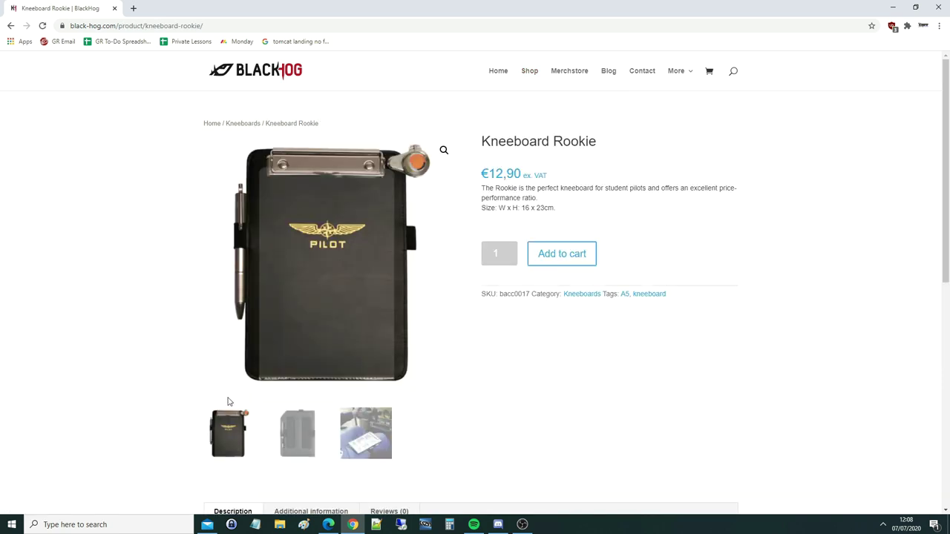
left_click(300, 438)
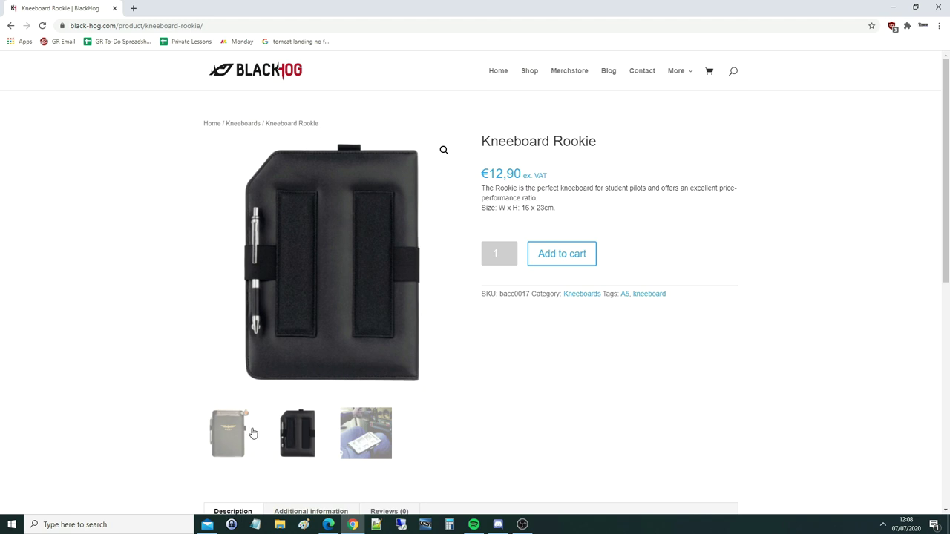
left_click(229, 434)
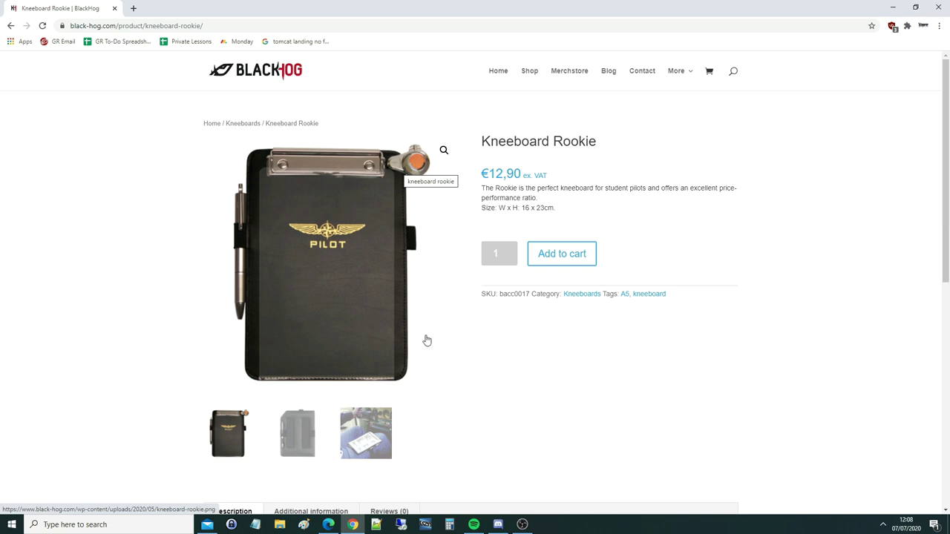
left_click(366, 434)
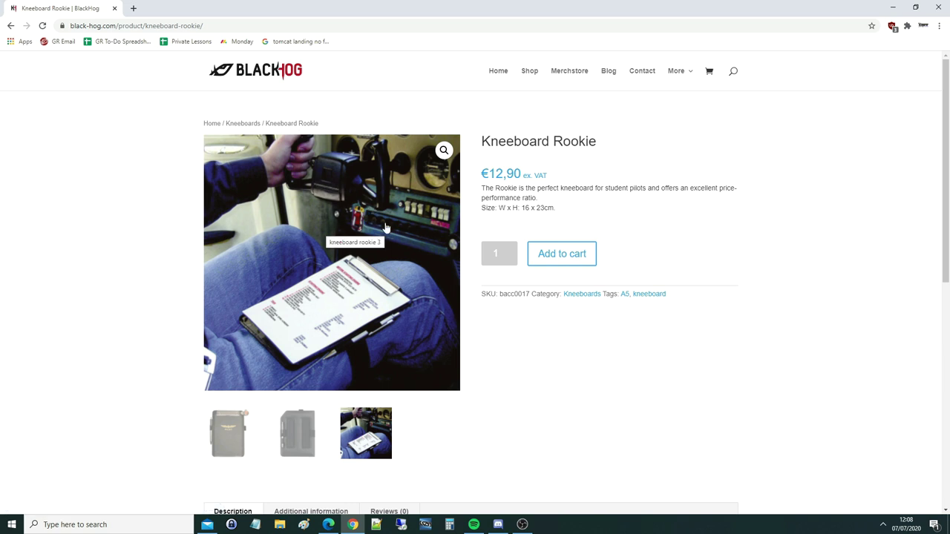
left_click(10, 26)
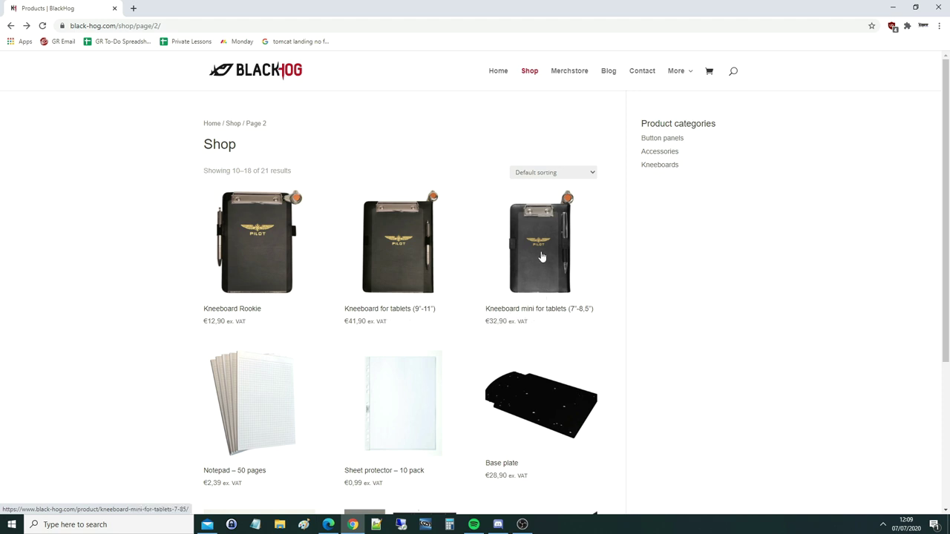
left_click(405, 309)
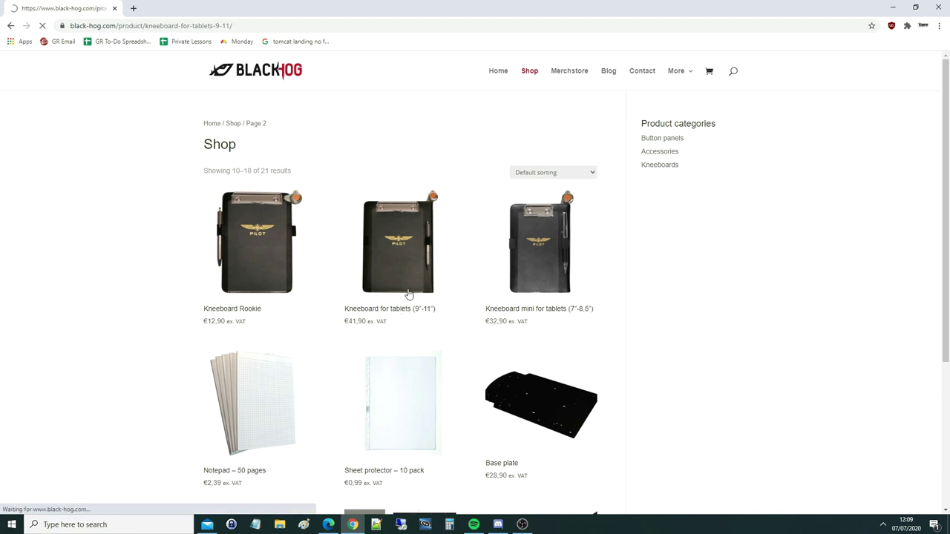
left_click(313, 444)
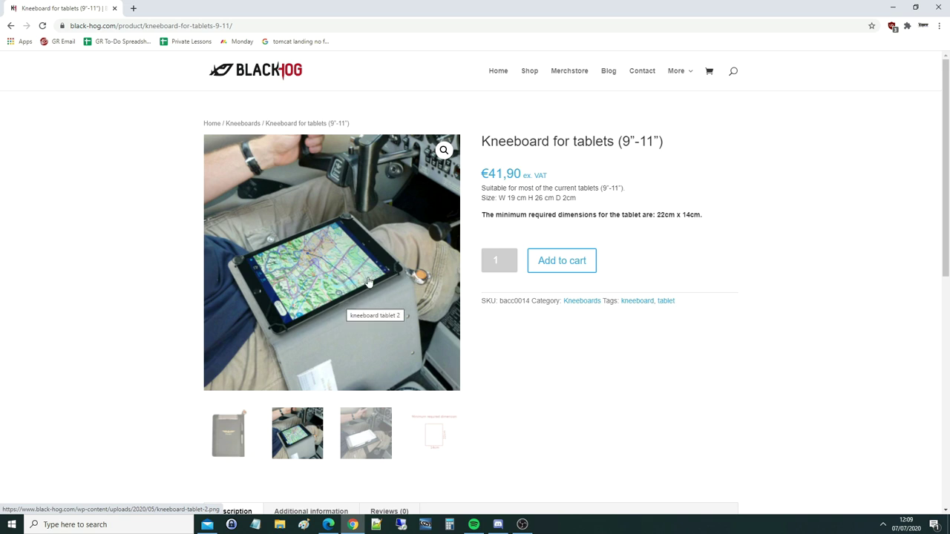
left_click(365, 442)
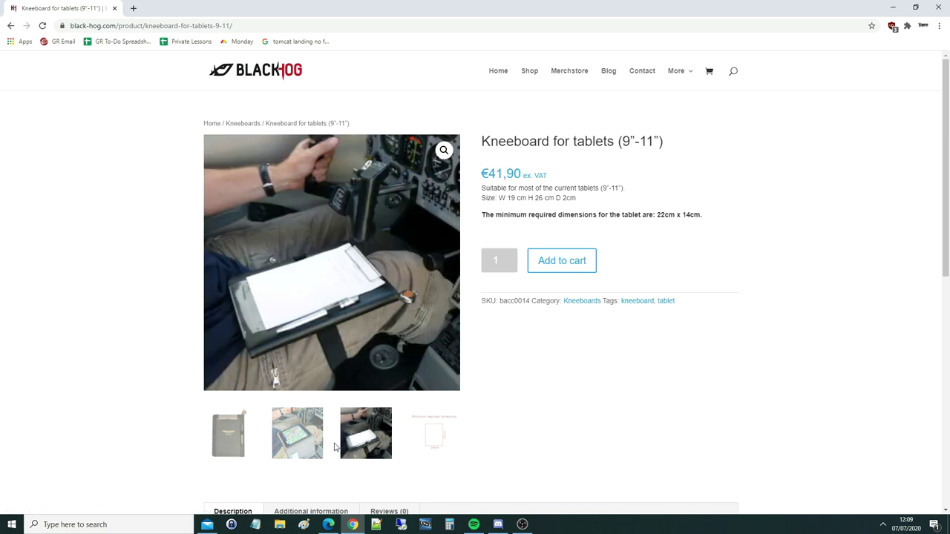
left_click(297, 433)
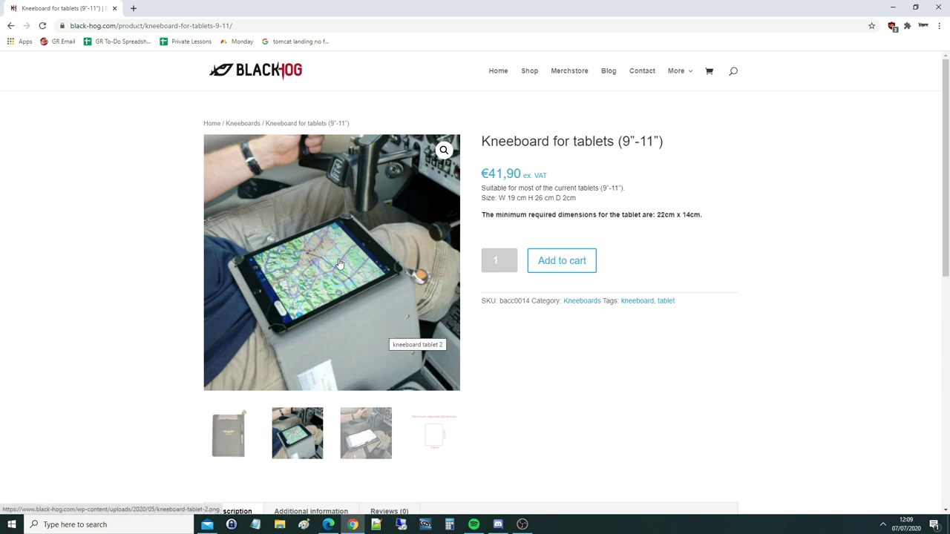
left_click(228, 433)
left_click(353, 434)
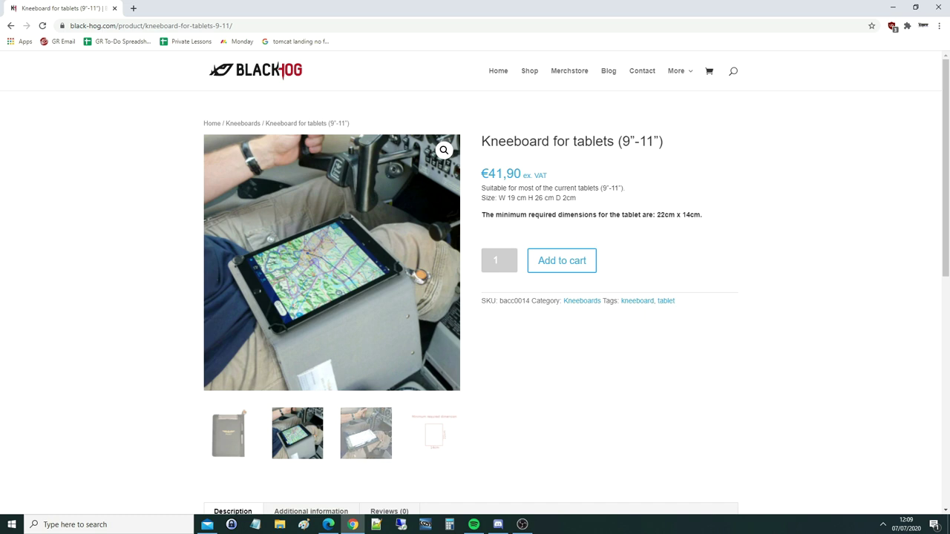
left_click(11, 25)
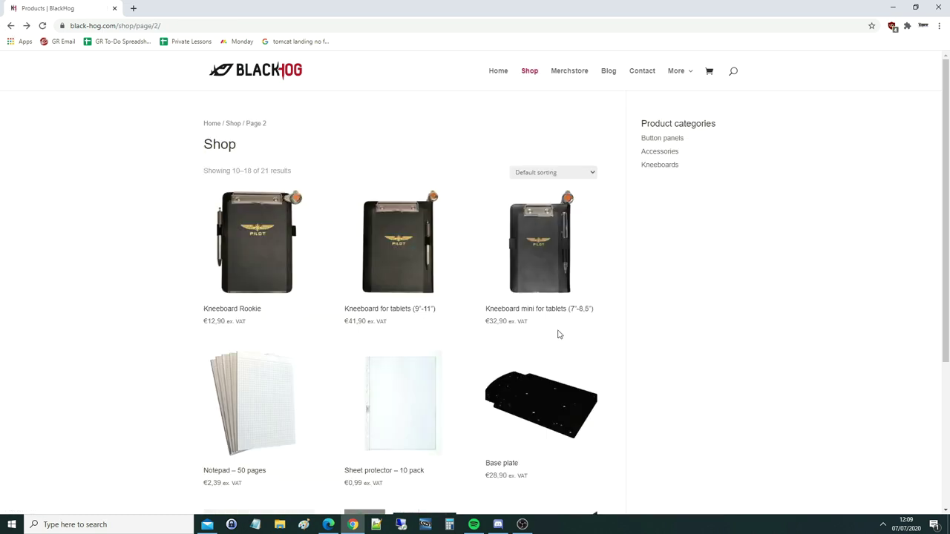